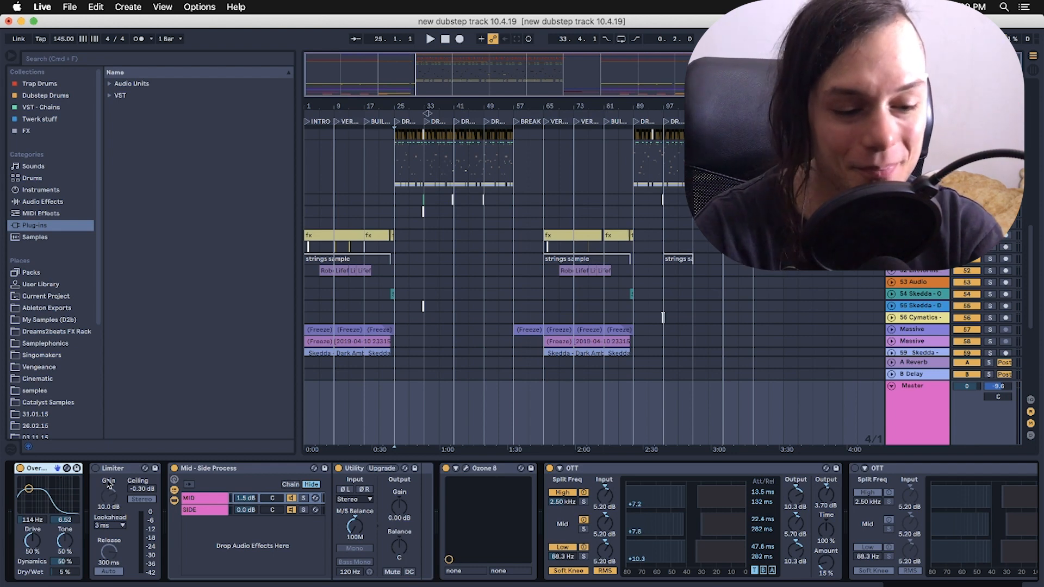
Inspect the MID and SIDE chains of the Mid - Side Process rack and the Utility device on each chain
{"action": "left_click", "coordinate": [221, 468]}
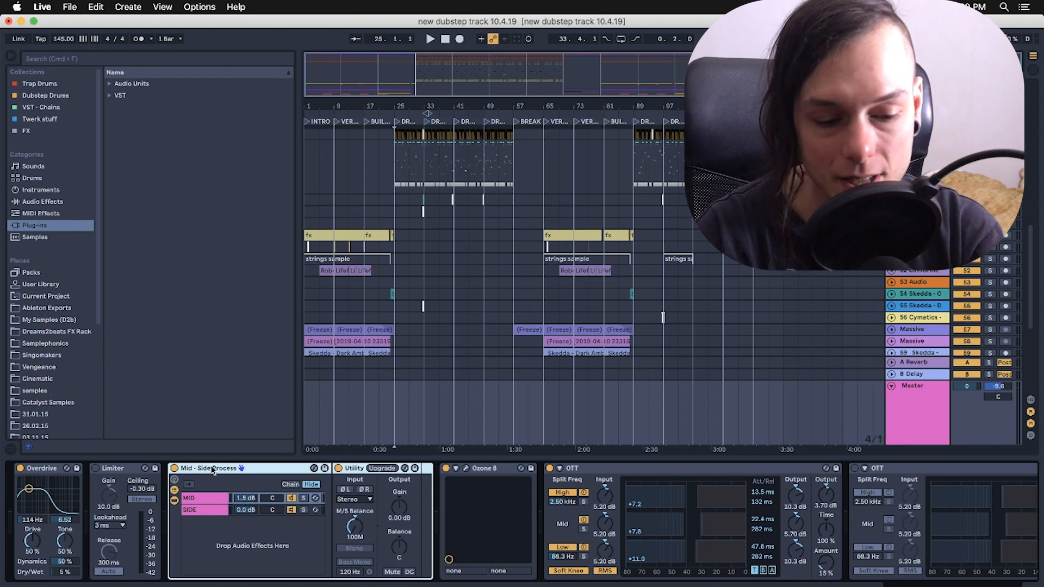
{"action": "left_click", "coordinate": [207, 499]}
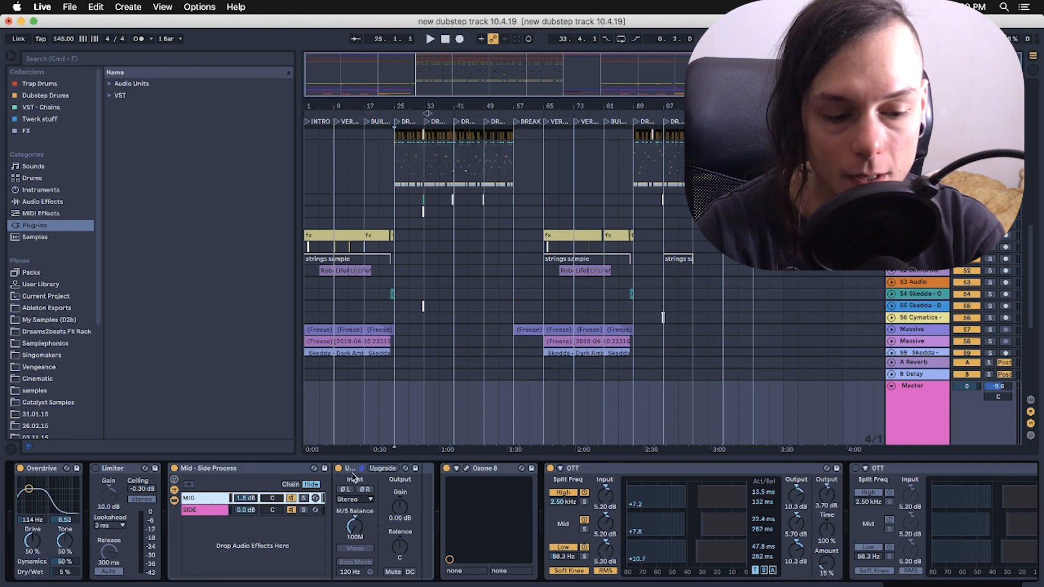
{"action": "left_click", "coordinate": [217, 473], "text": "shift"}
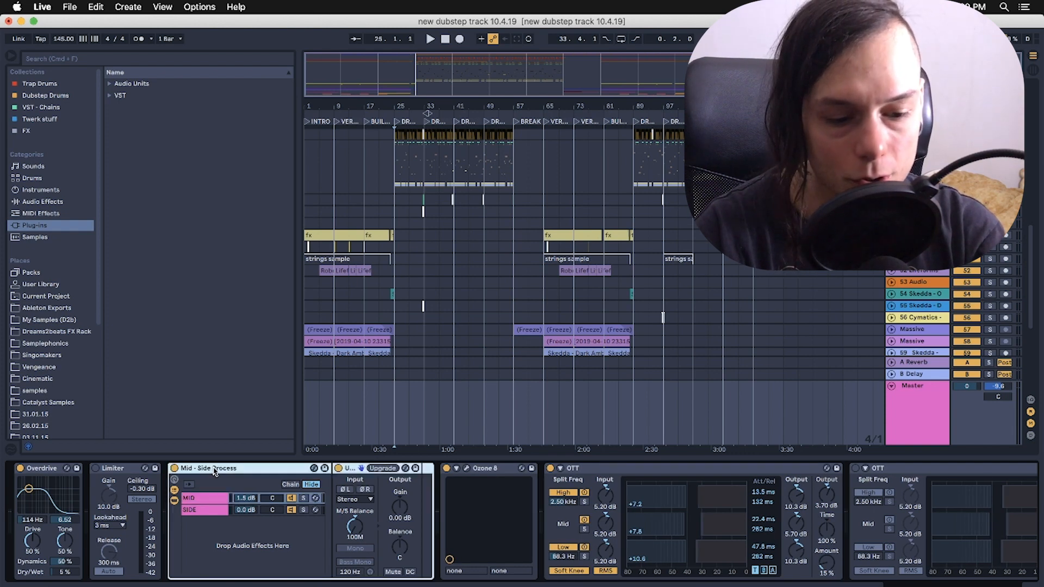
{"action": "left_click", "coordinate": [200, 501]}
{"action": "left_click", "coordinate": [200, 511]}
{"action": "left_click", "coordinate": [197, 500]}
{"action": "left_click", "coordinate": [198, 511]}
{"action": "left_click", "coordinate": [198, 500]}
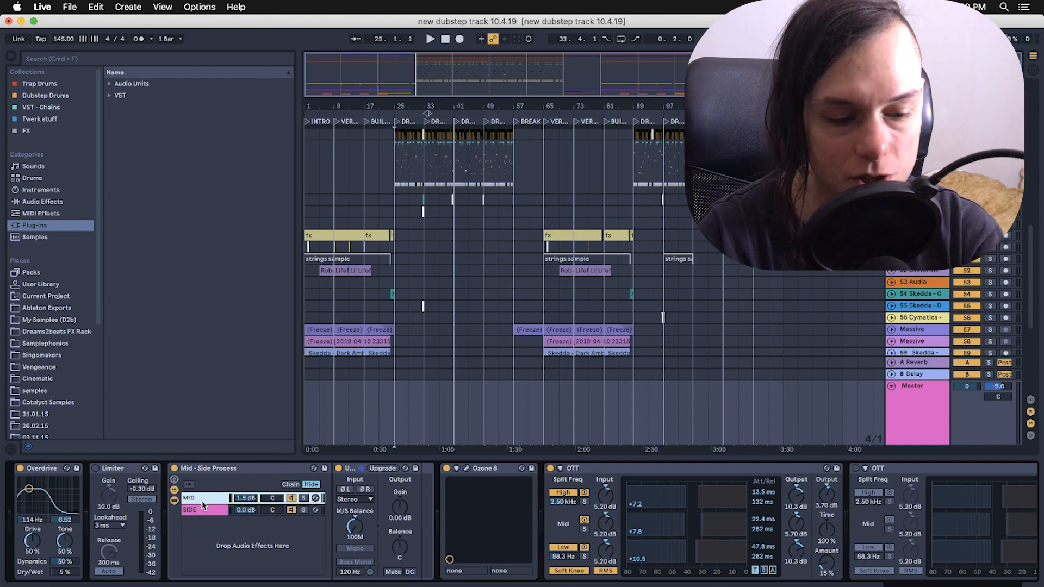
{"action": "left_click", "coordinate": [362, 467]}
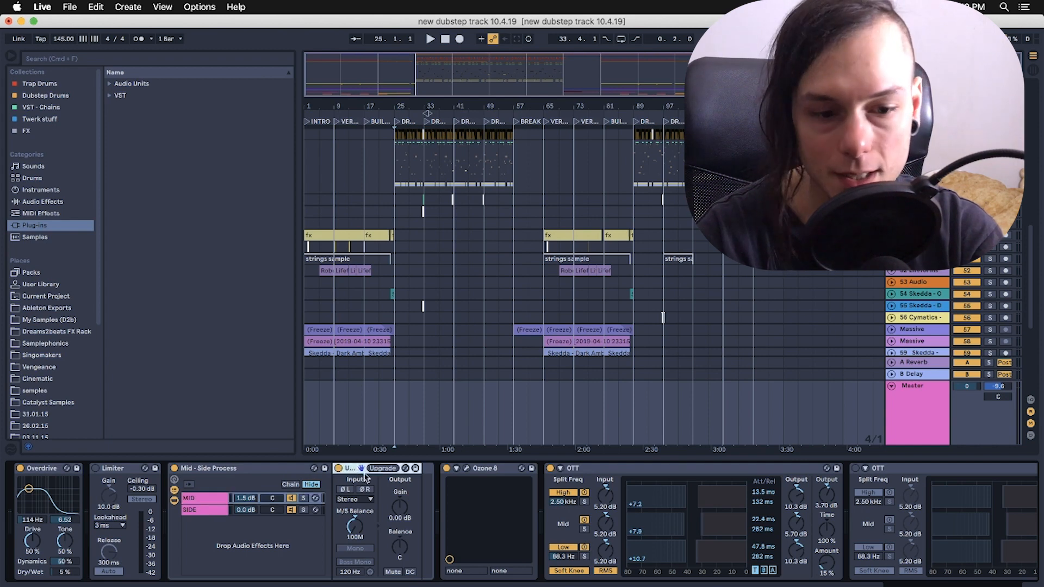
{"action": "left_click", "coordinate": [198, 512]}
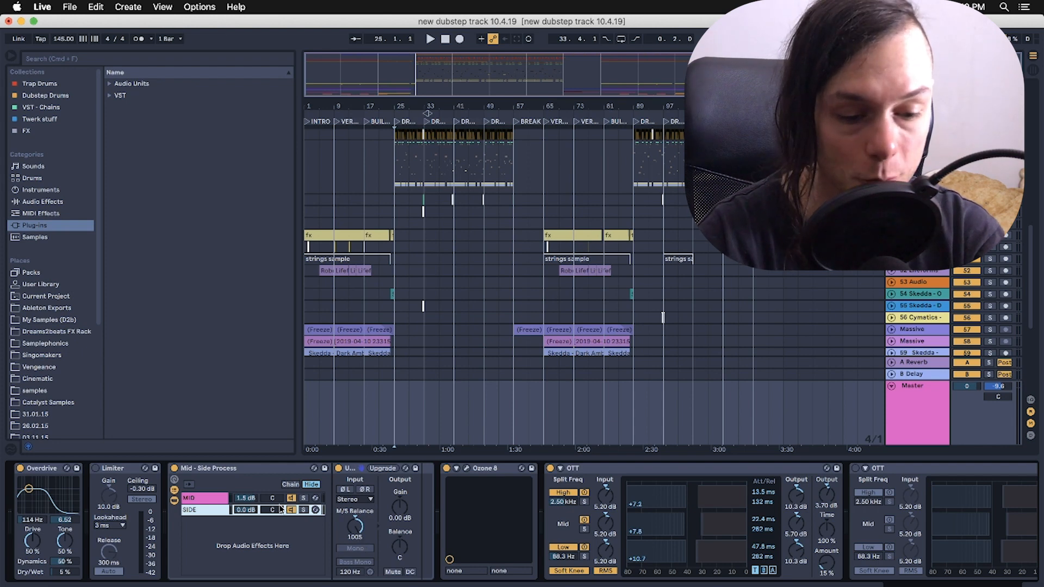
Open the Ozone 8 plug-in window on the master track and move it clear for viewing
{"action": "scroll", "coordinate": [424, 489], "scroll_direction": "right", "scroll_amount": 5}
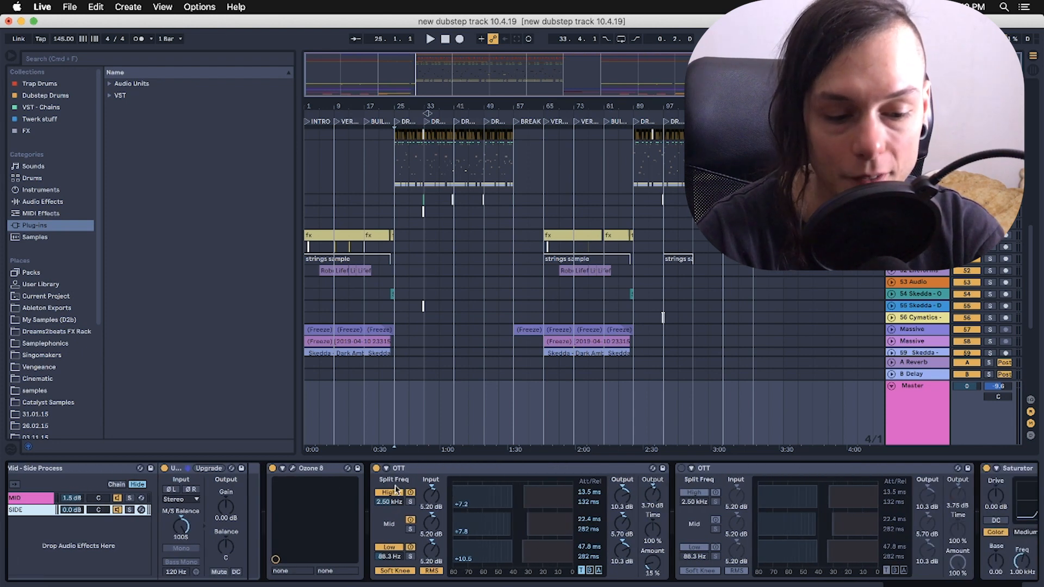
{"action": "left_click", "coordinate": [311, 470]}
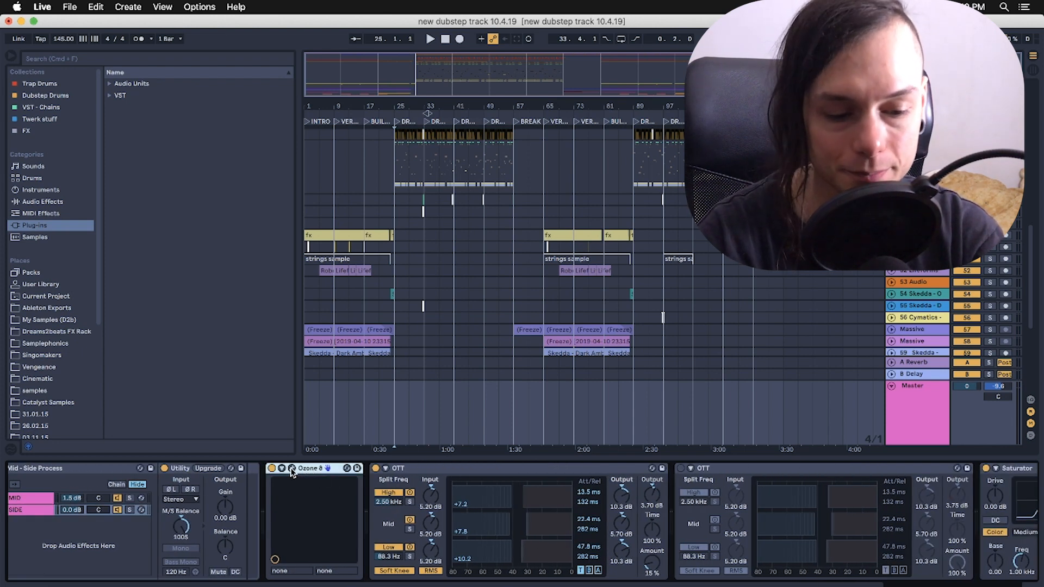
{"action": "left_click", "coordinate": [292, 468]}
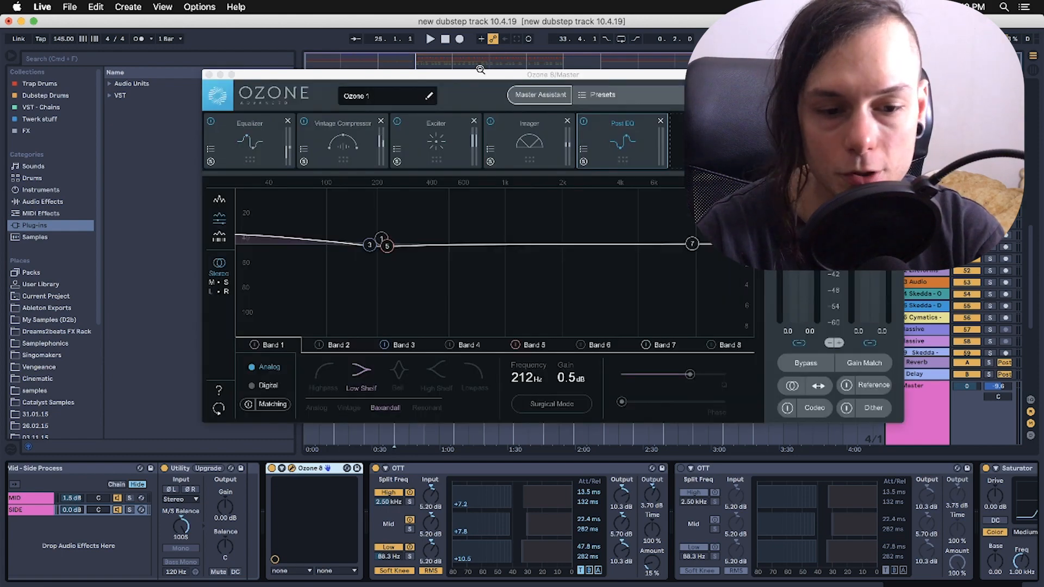
{"action": "left_click_drag", "start_coordinate": [478, 82], "coordinate": [440, 76]}
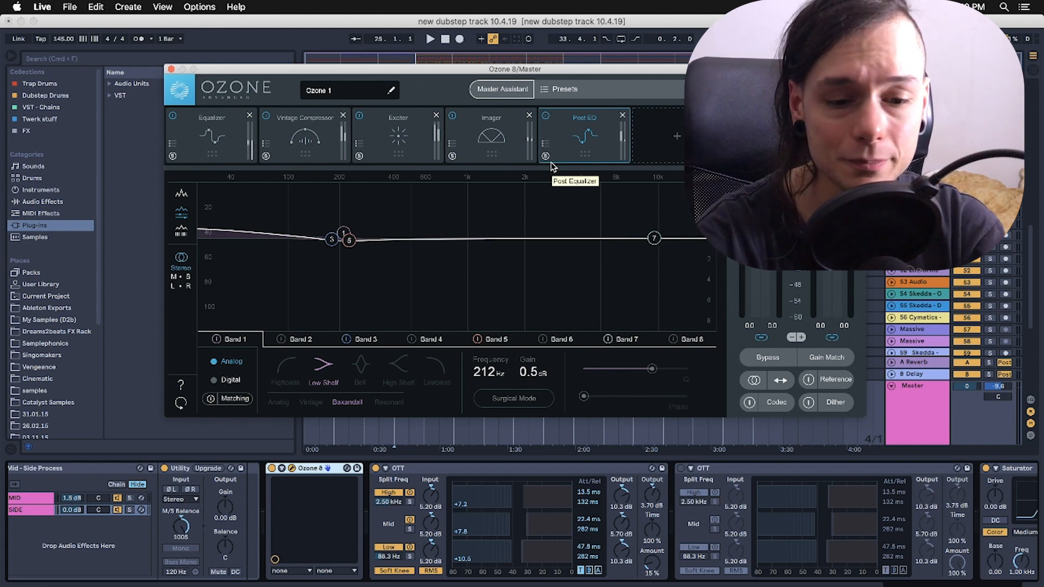
Review the Mid channel curve of Ozone's first Equalizer module, inspecting bands 2 and 7
{"action": "left_click", "coordinate": [195, 143]}
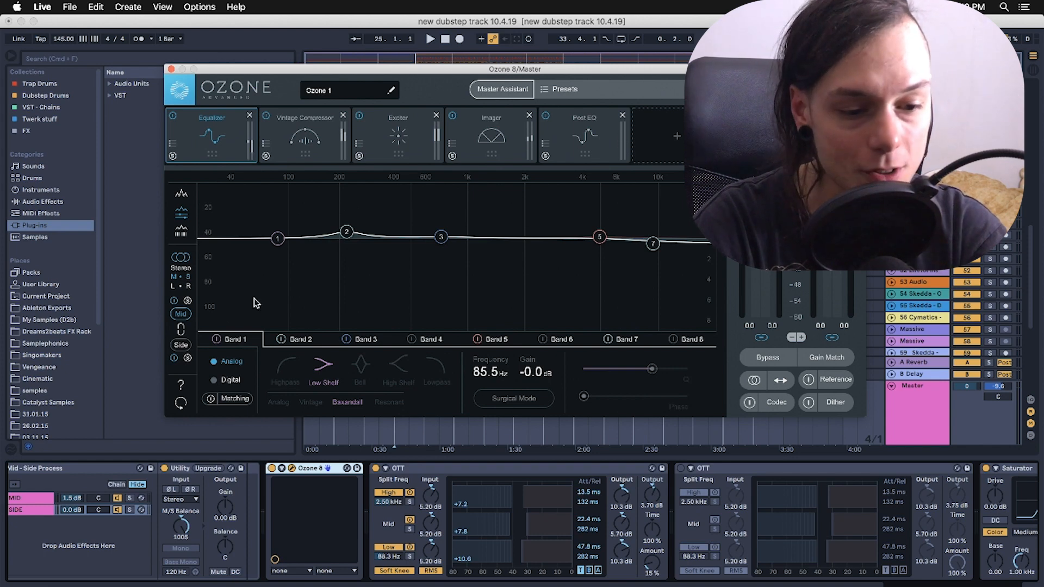
{"action": "left_click", "coordinate": [348, 234]}
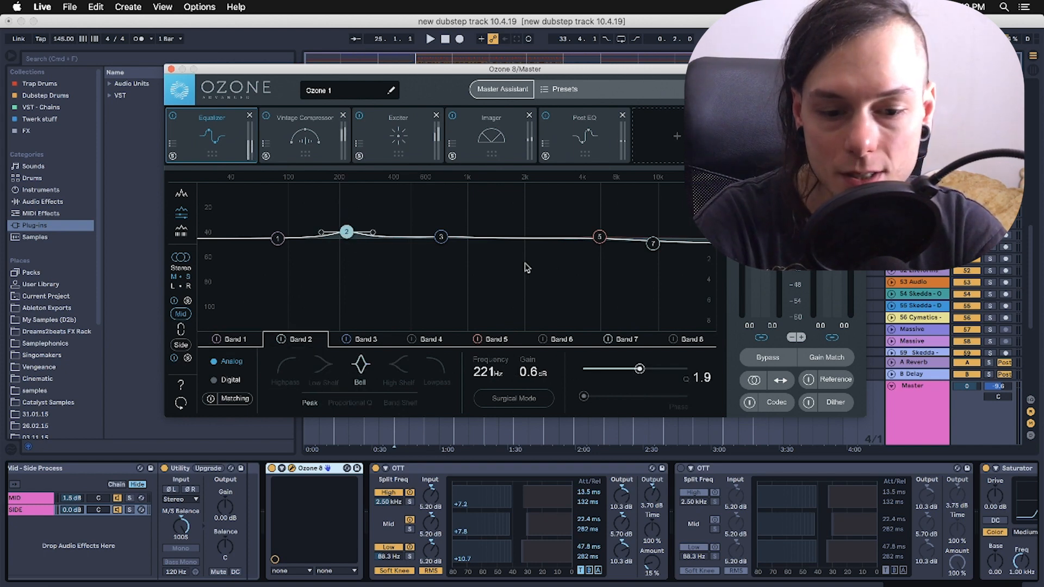
{"action": "left_click", "coordinate": [653, 243]}
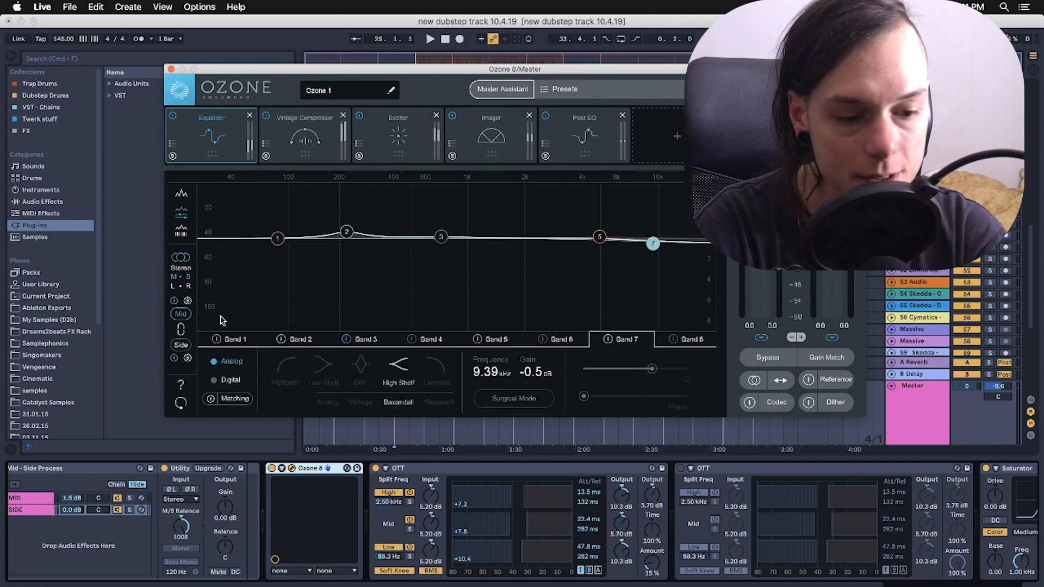
Show the Equalizer's Side channel curve and inspect the settings of bands 3, 5 and 7
{"action": "left_click", "coordinate": [181, 345]}
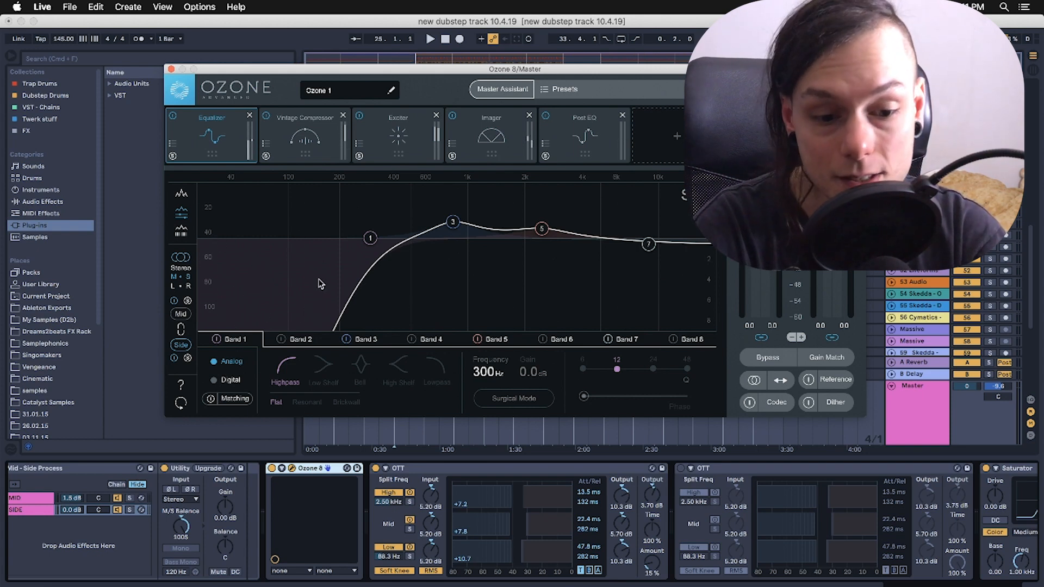
{"action": "left_click", "coordinate": [452, 223]}
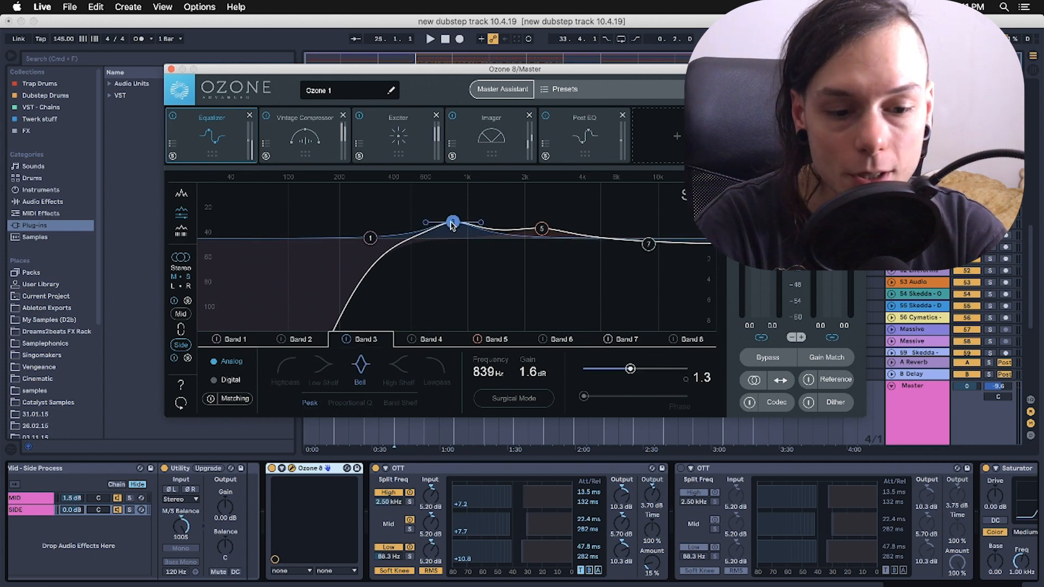
{"action": "left_click", "coordinate": [544, 227]}
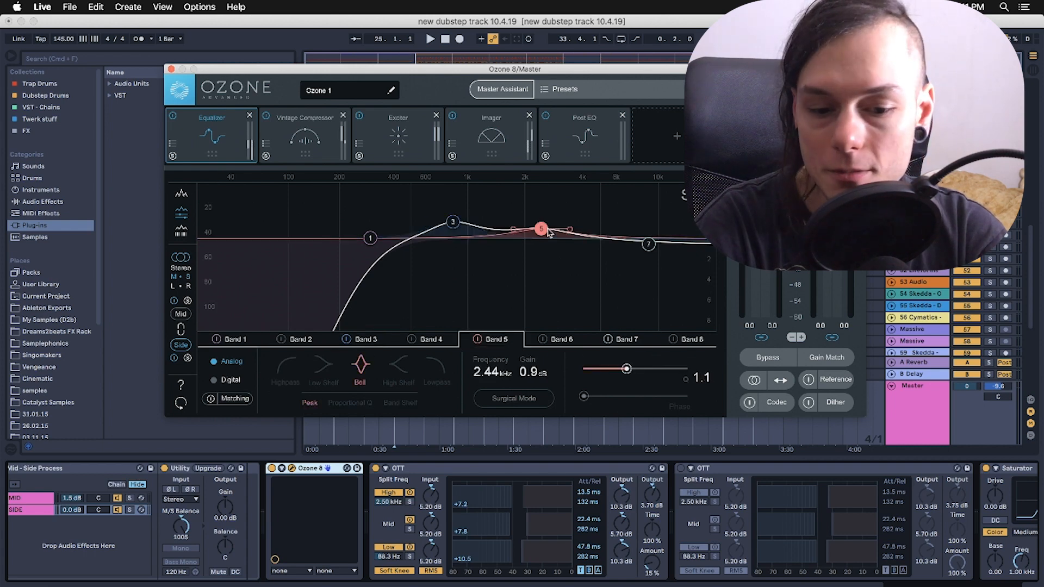
{"action": "left_click", "coordinate": [649, 245]}
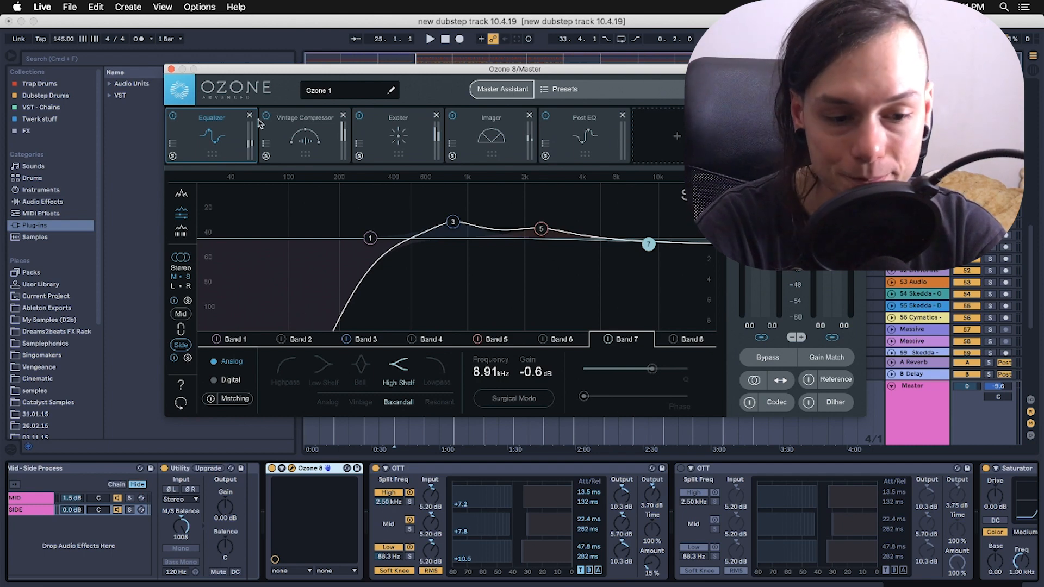
Show the Vintage Compressor module and play a short passage of the track to check its gain reduction
{"action": "left_click", "coordinate": [294, 146]}
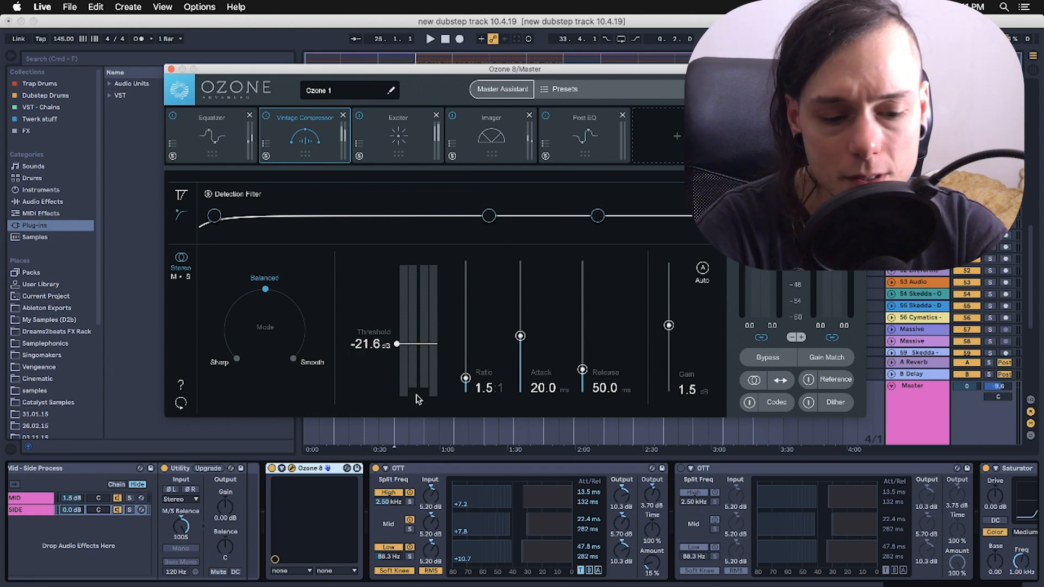
{"action": "key", "text": "space"}
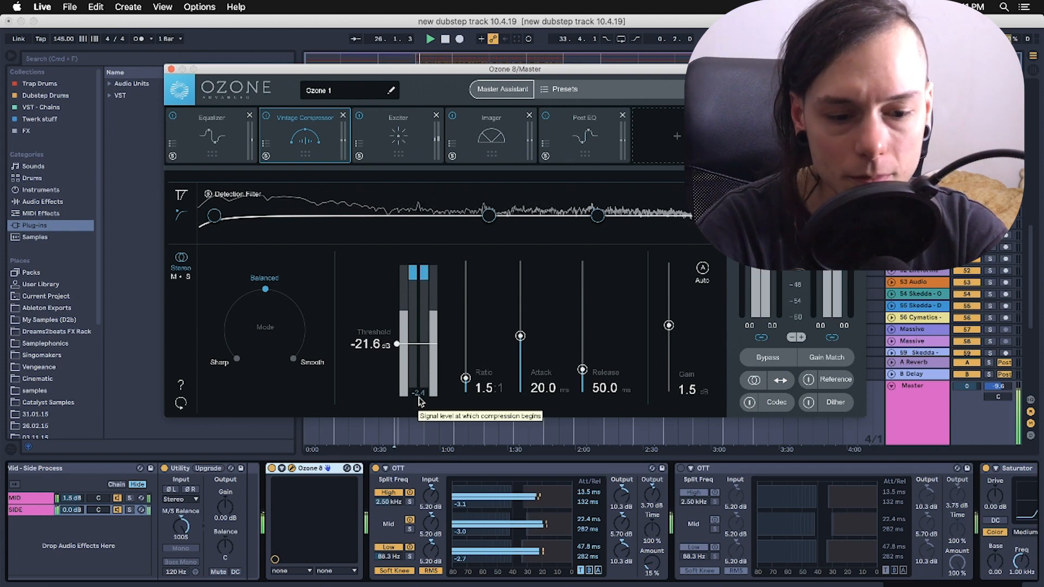
{"action": "key", "text": "space"}
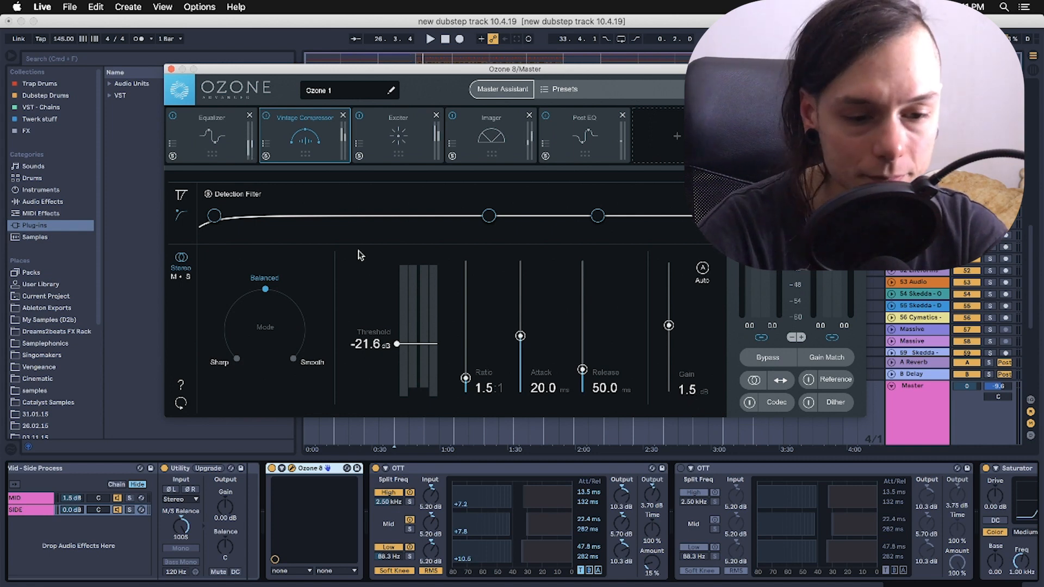
Show the Exciter module and look through the third band's saturation modes, keeping Dual Triode
{"action": "left_click", "coordinate": [384, 148]}
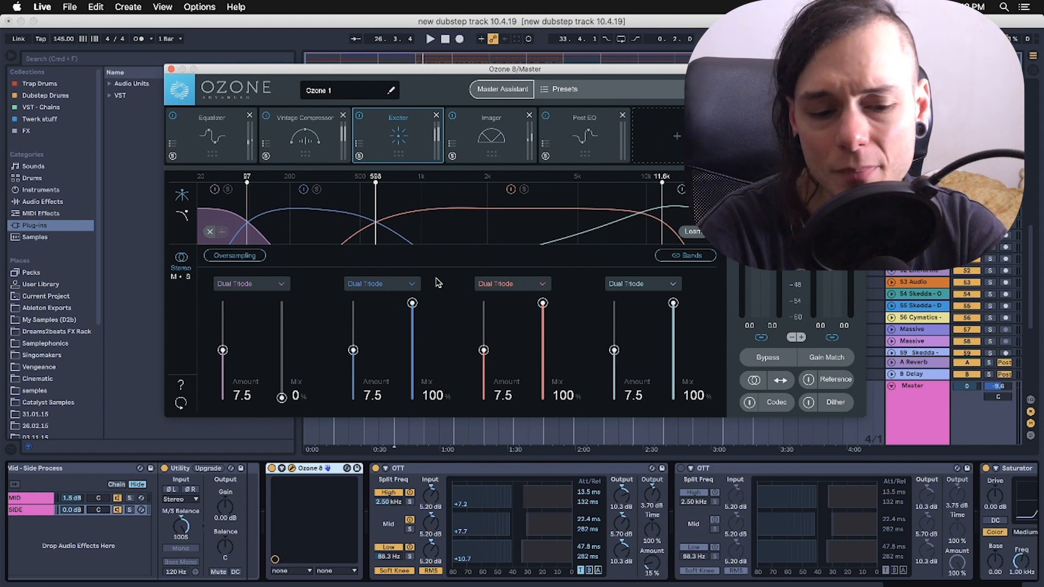
{"action": "left_click", "coordinate": [511, 284]}
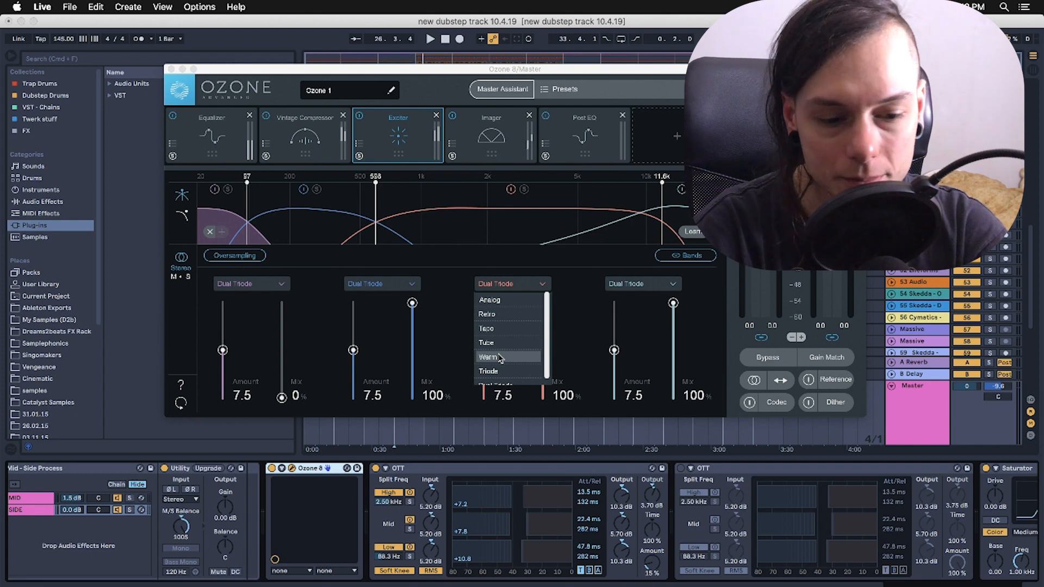
{"action": "left_click", "coordinate": [432, 318]}
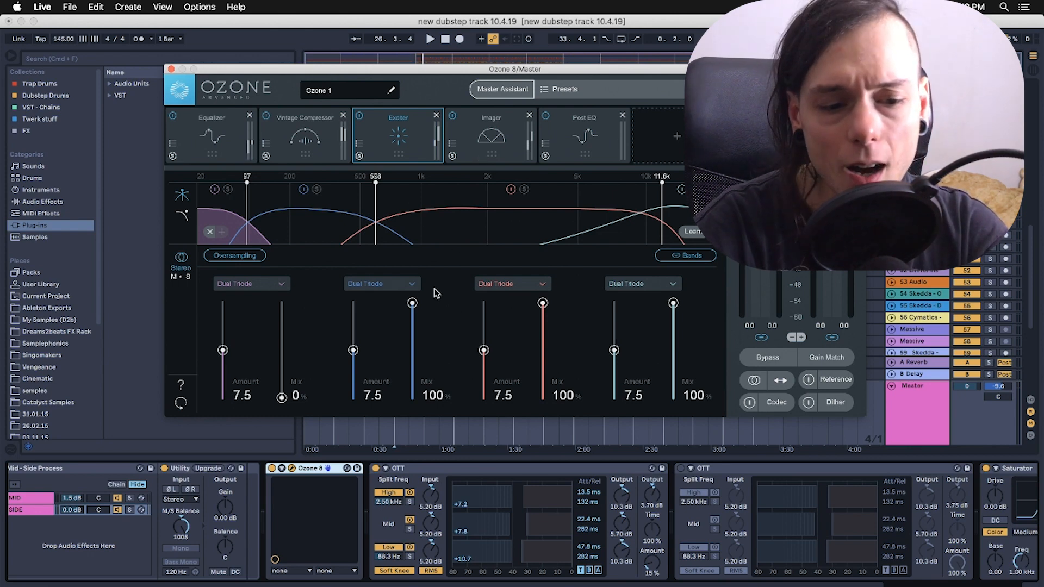
Show the Imager module and audition the track briefly while toggling Ozone's mono monitoring
{"action": "left_click", "coordinate": [494, 139]}
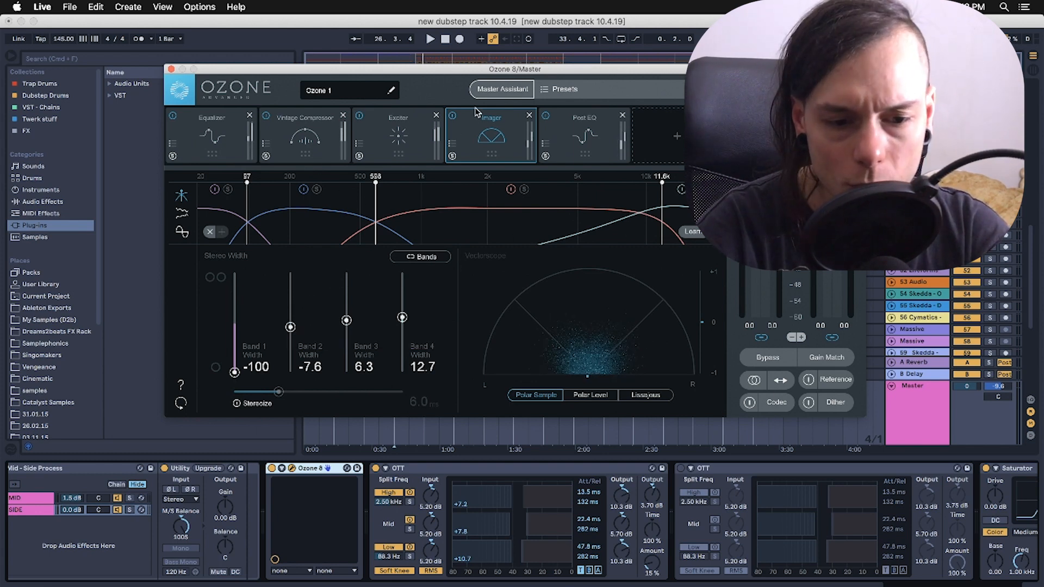
{"action": "left_click", "coordinate": [754, 380]}
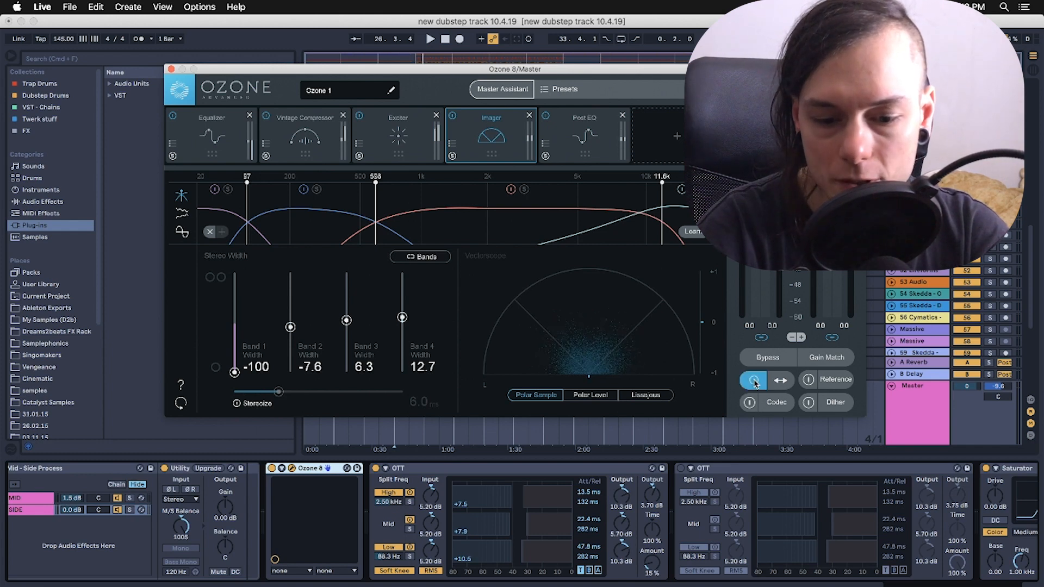
{"action": "key", "text": "space"}
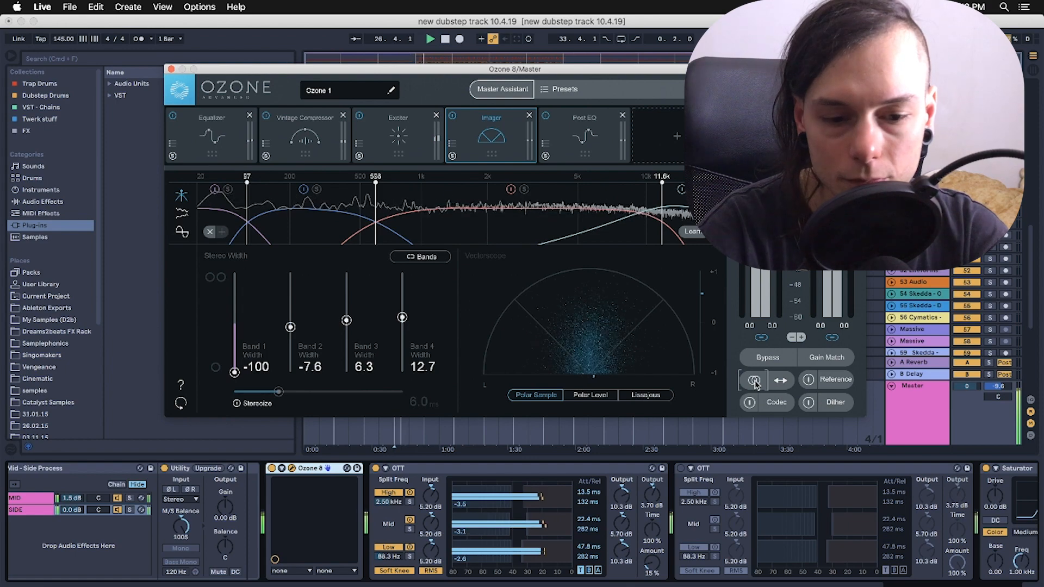
{"action": "left_click", "coordinate": [754, 381]}
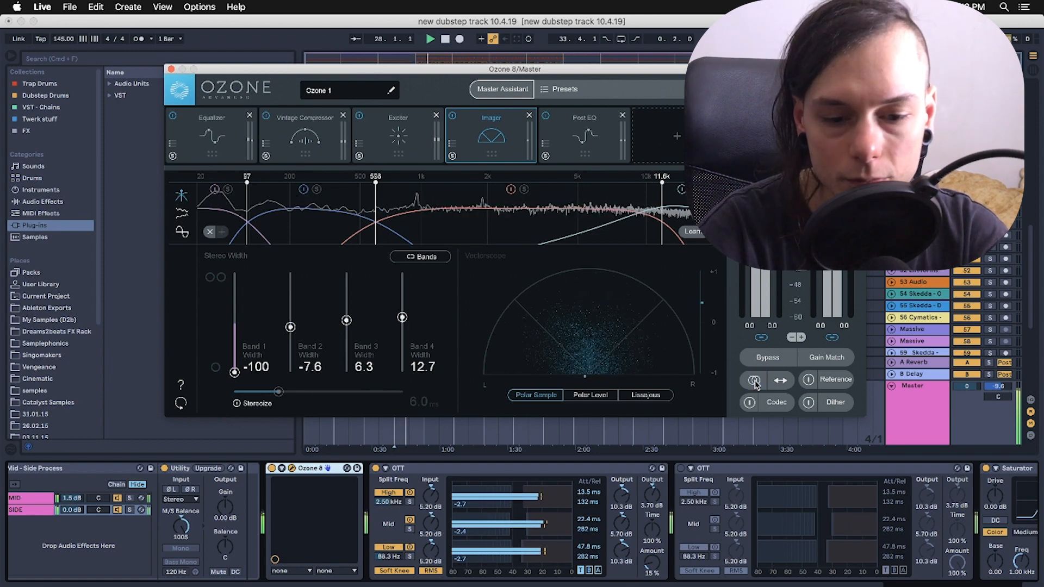
{"action": "key", "text": "space"}
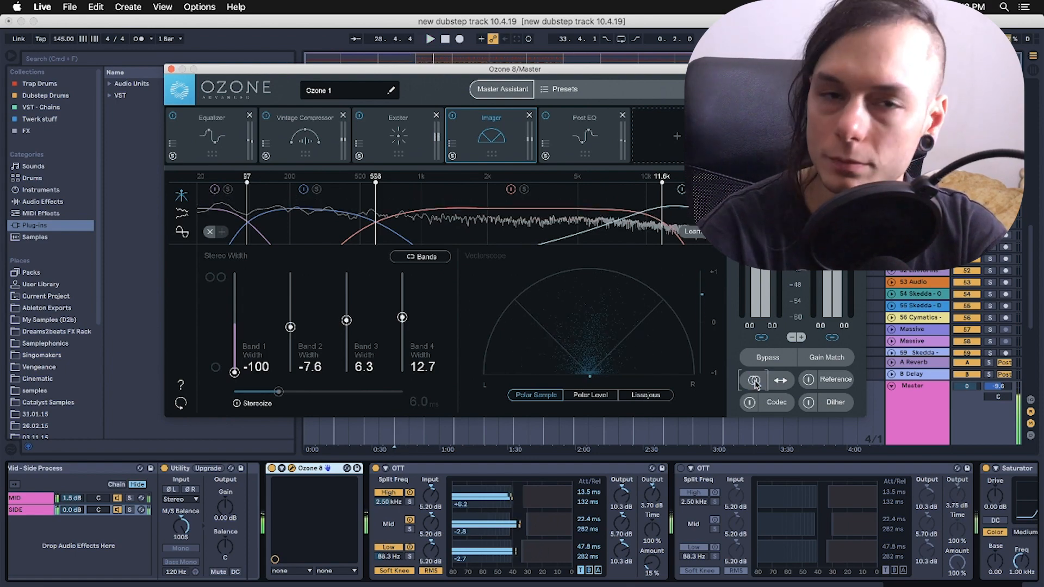
Review the Post EQ module's curve and close the Ozone 8 window
{"action": "left_click", "coordinate": [583, 138]}
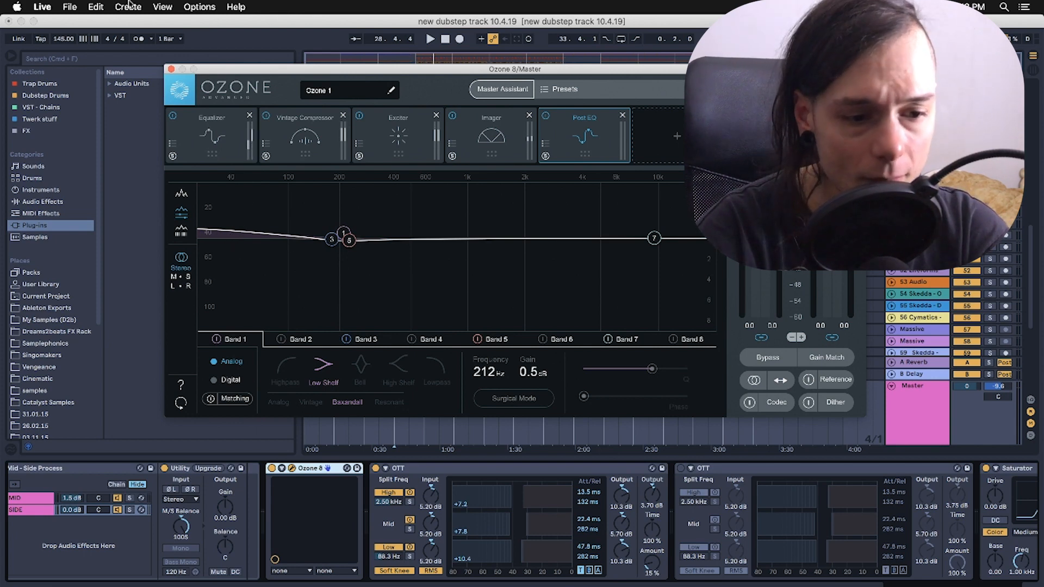
{"action": "left_click", "coordinate": [292, 468]}
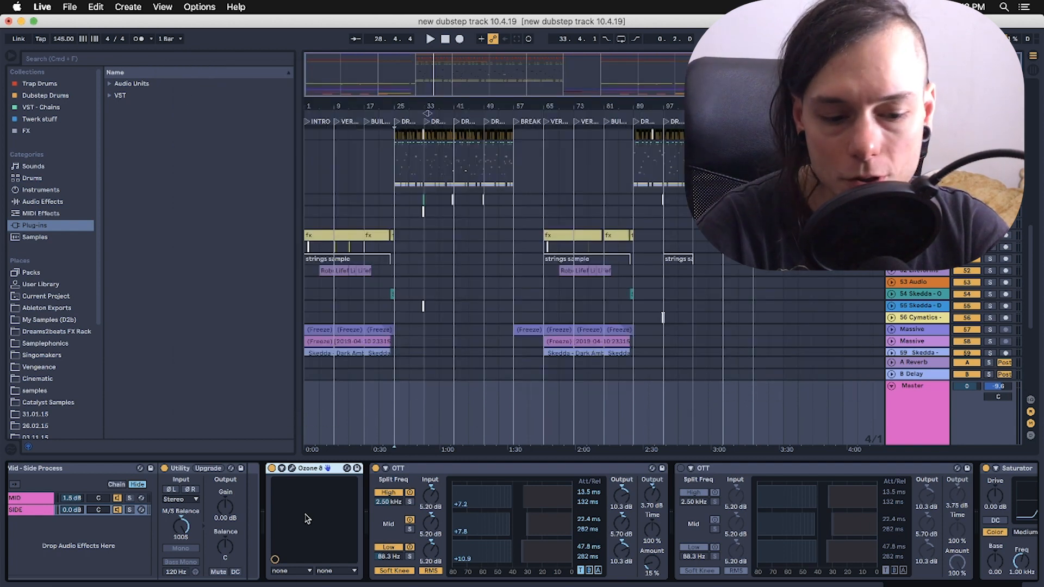
Inspect the settings of the active OTT and the Saturator further along the master chain
{"action": "scroll", "coordinate": [308, 520], "scroll_direction": "right", "scroll_amount": 5}
{"action": "left_click", "coordinate": [299, 475]}
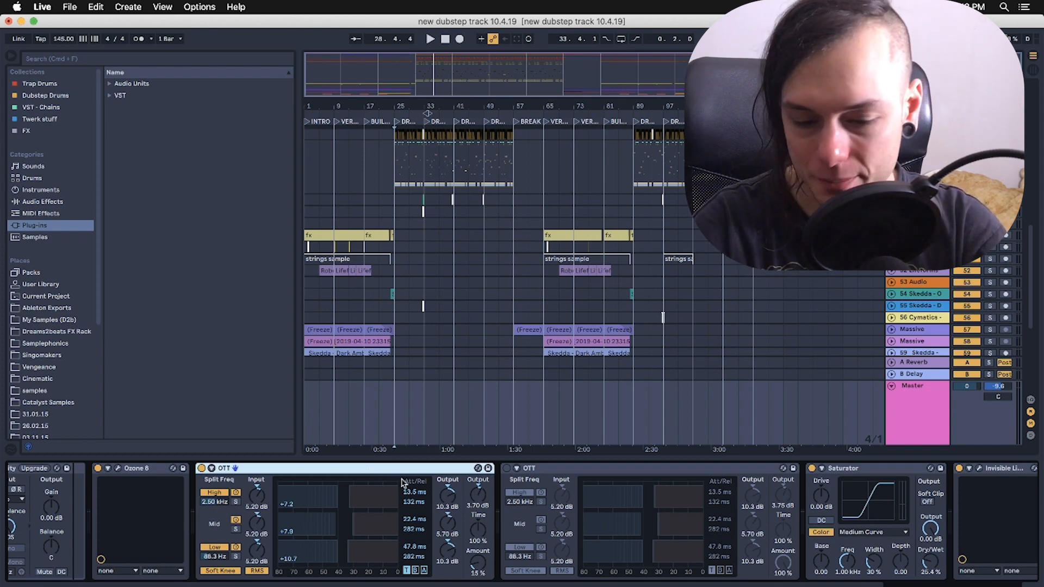
{"action": "scroll", "coordinate": [469, 504], "scroll_direction": "right", "scroll_amount": 8}
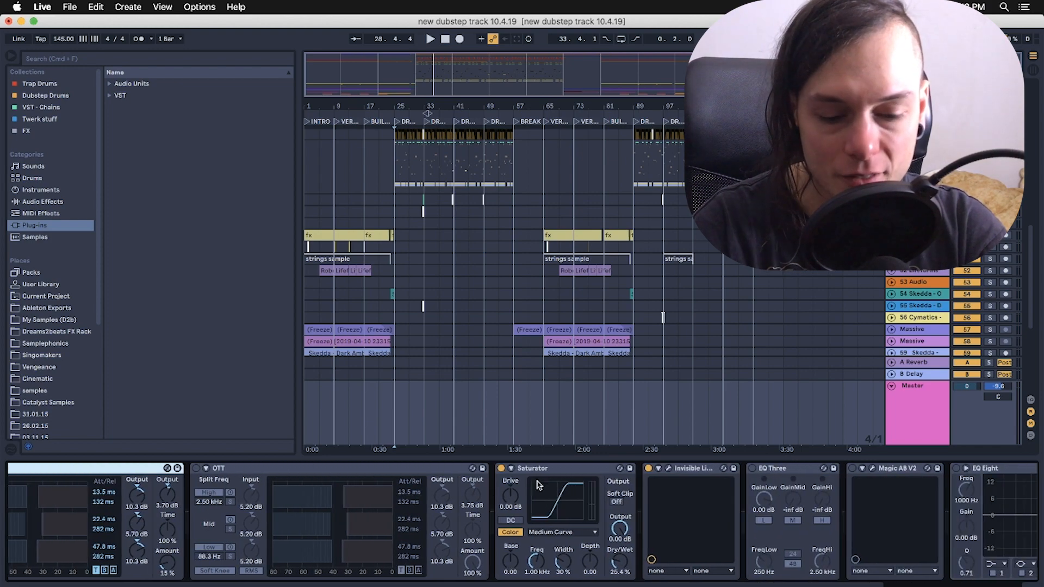
{"action": "left_click", "coordinate": [567, 476]}
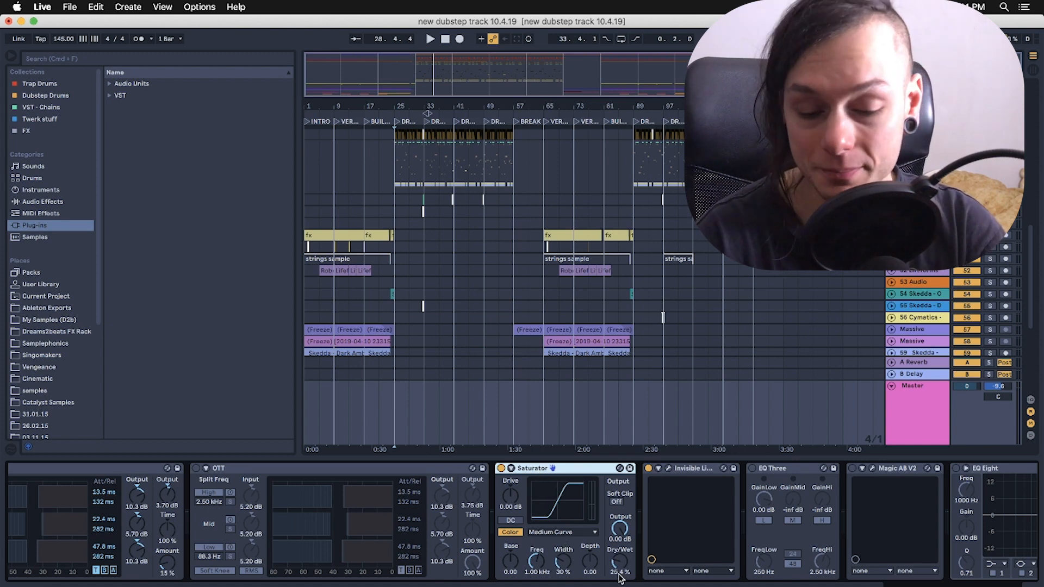
Open the Invisible Limiter window on the master track and move it into full view to inspect its settings
{"action": "scroll", "coordinate": [598, 544], "scroll_direction": "right", "scroll_amount": 5}
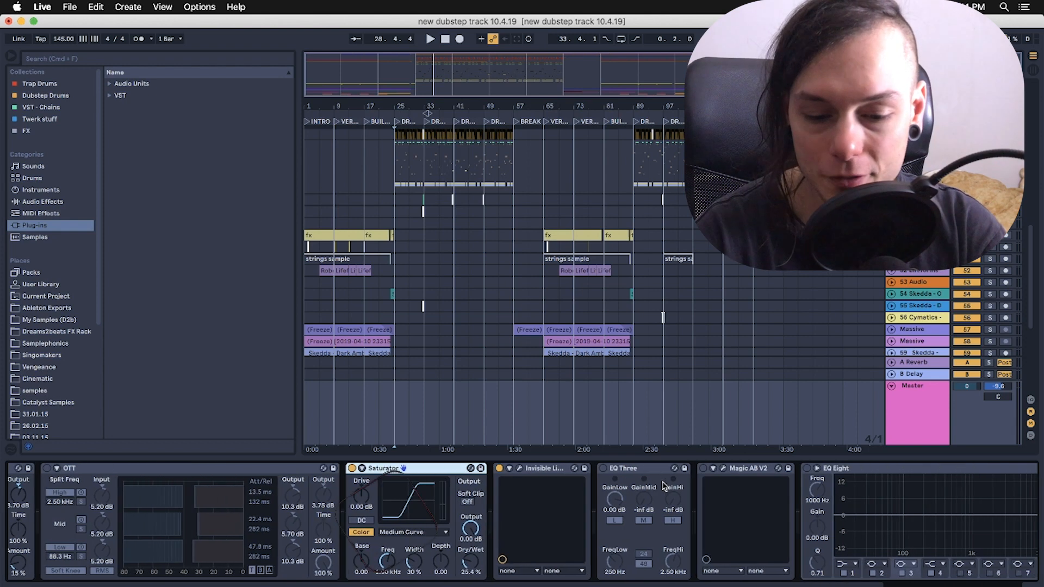
{"action": "left_click", "coordinate": [520, 469]}
{"action": "left_click_drag", "start_coordinate": [404, 72], "coordinate": [405, 98]}
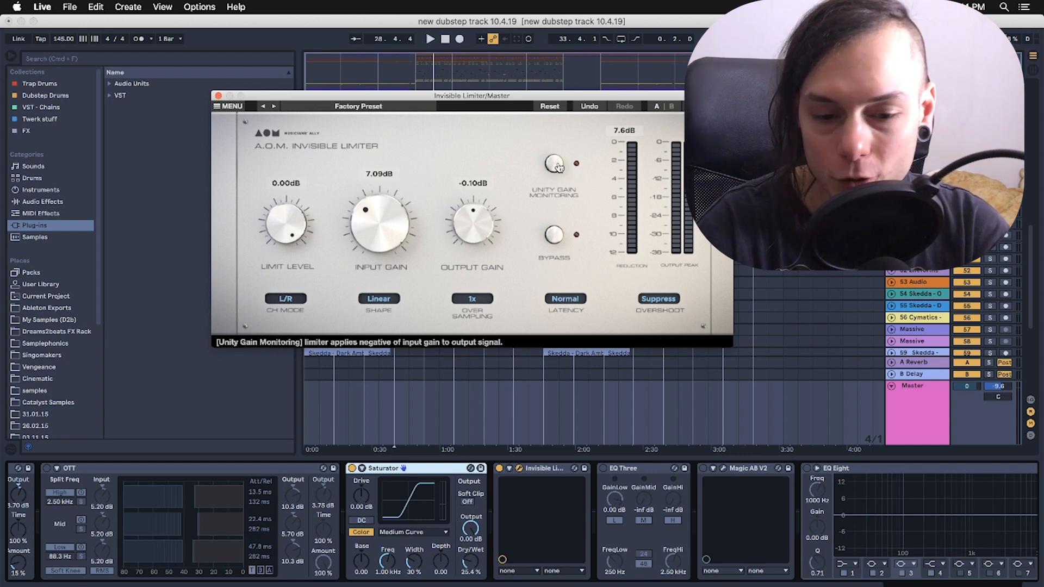
Inspect the limiter's oversampling choices and its overshoot, channel mode and shape settings, and close the Invisible Limiter window
{"action": "left_click", "coordinate": [478, 300]}
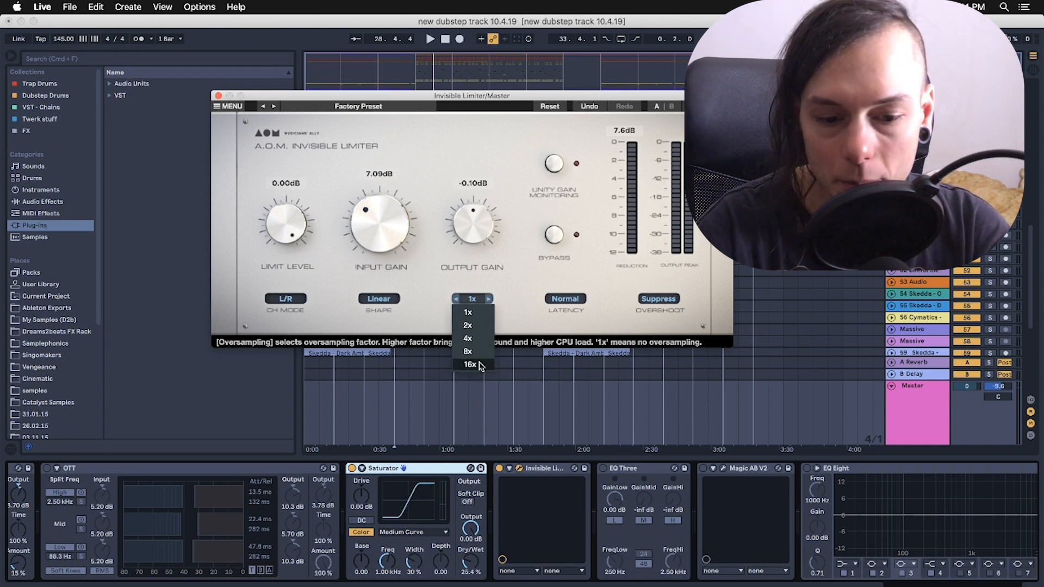
{"action": "left_click", "coordinate": [502, 320]}
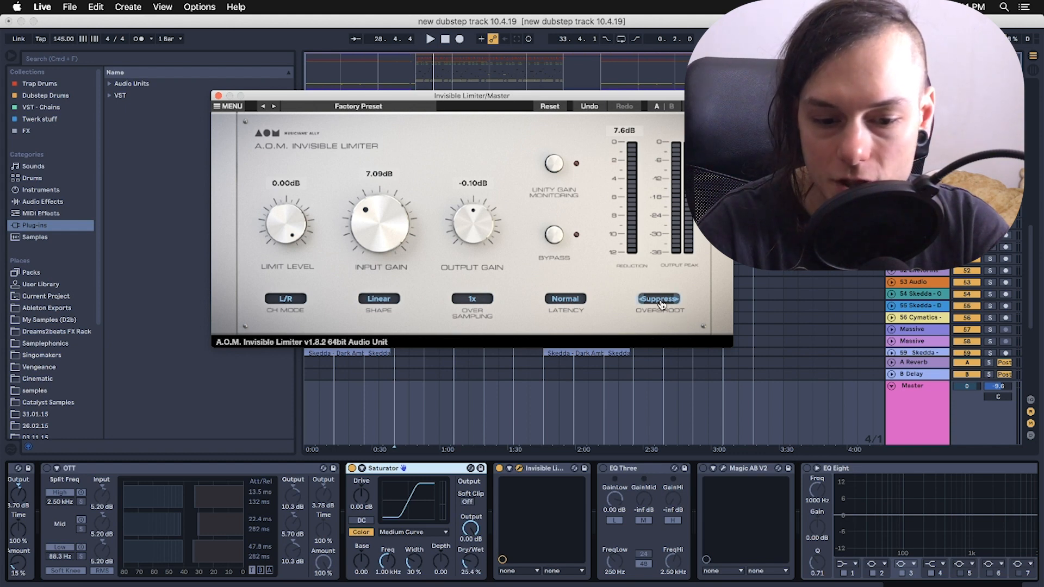
{"action": "left_click", "coordinate": [268, 299]}
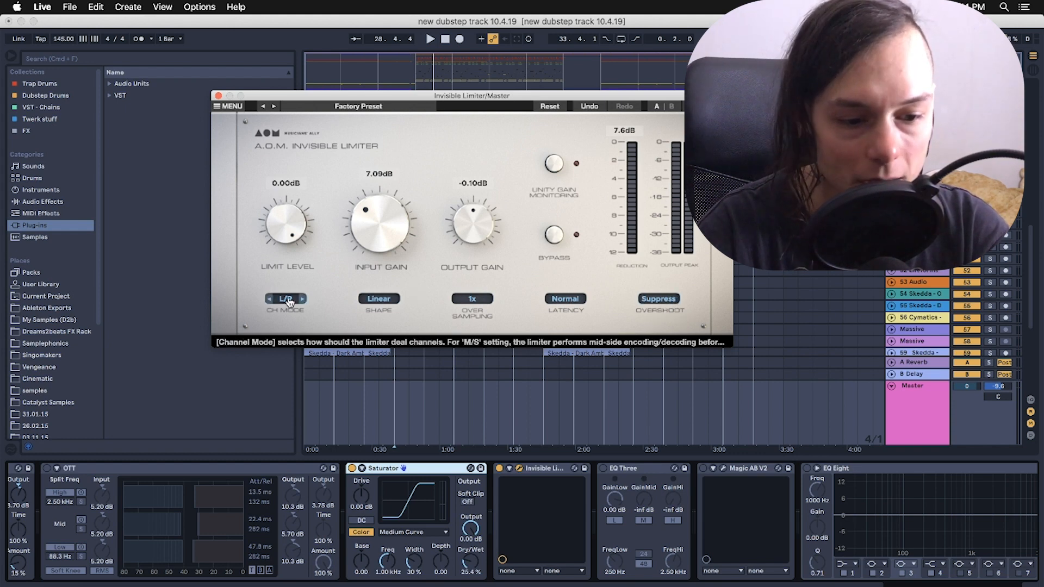
{"action": "left_click", "coordinate": [269, 300]}
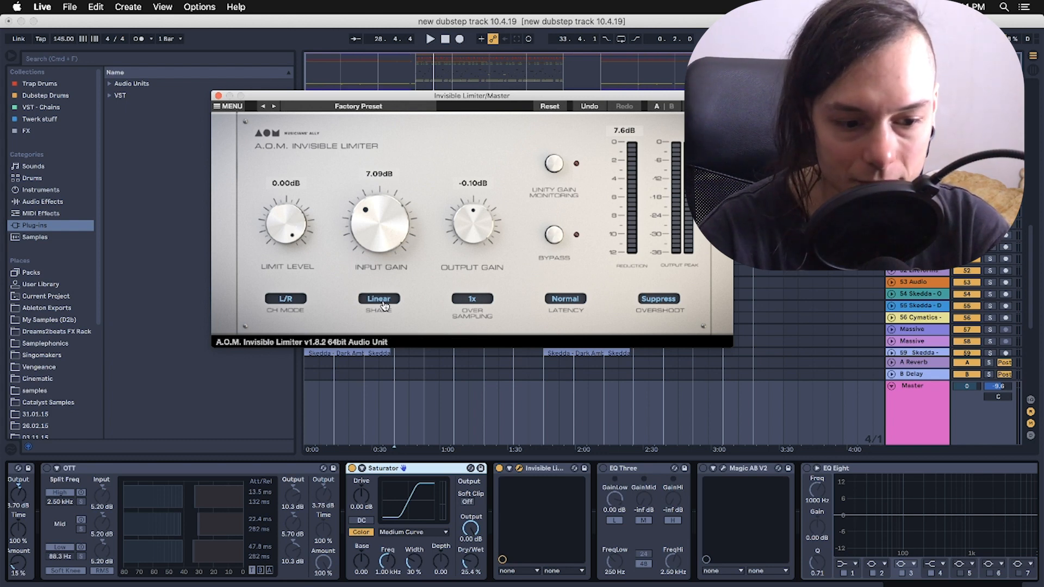
{"action": "left_click", "coordinate": [218, 96]}
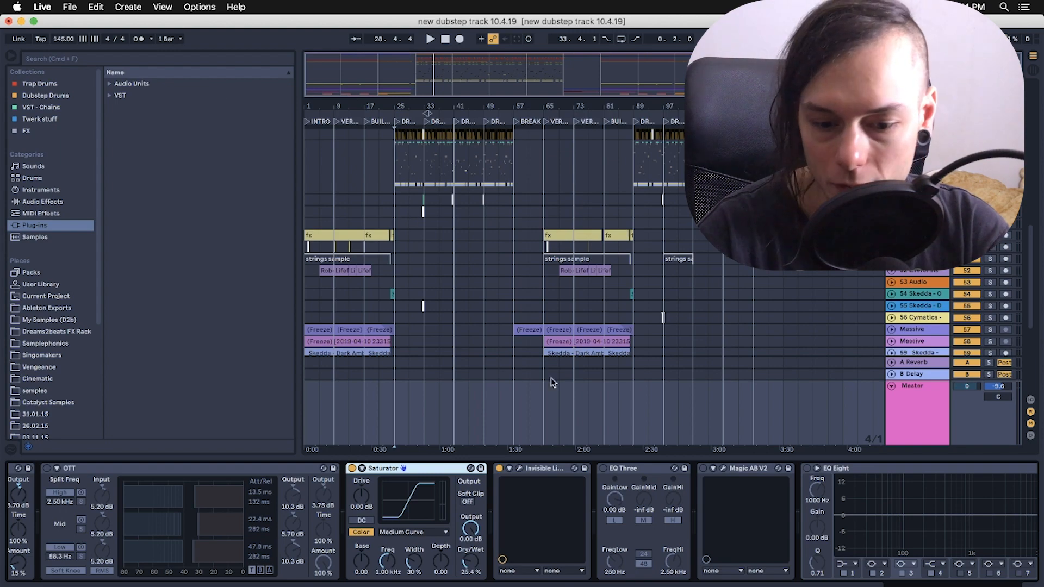
Look back along the master chain to the Mid - Side Process rack, Ozone 8 and the active OTT
{"action": "scroll", "coordinate": [609, 429], "scroll_direction": "down", "scroll_amount": 2}
{"action": "scroll", "coordinate": [746, 512], "scroll_direction": "right", "scroll_amount": 5}
{"action": "scroll", "coordinate": [746, 512], "scroll_direction": "left", "scroll_amount": 10}
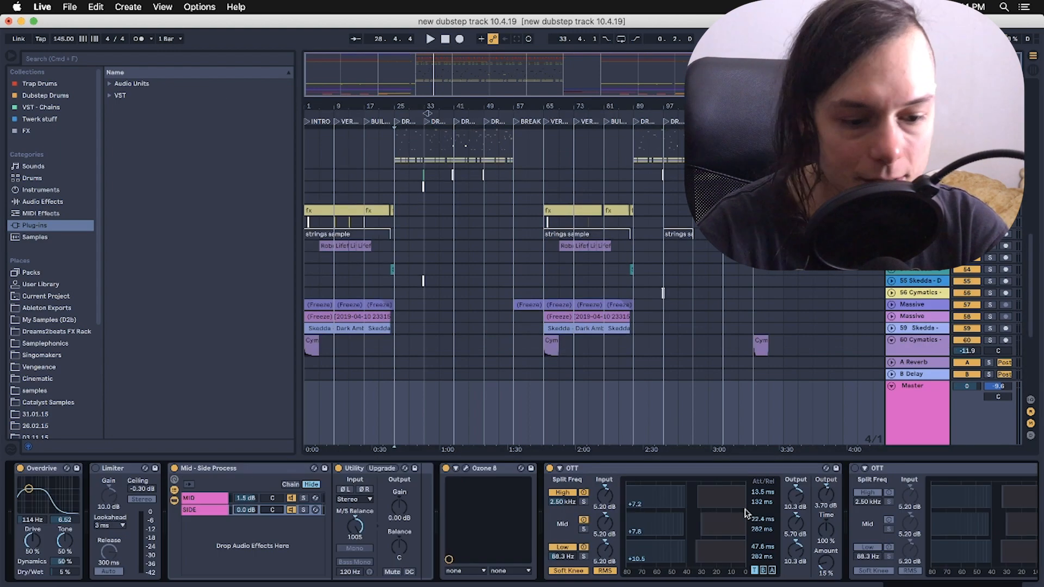